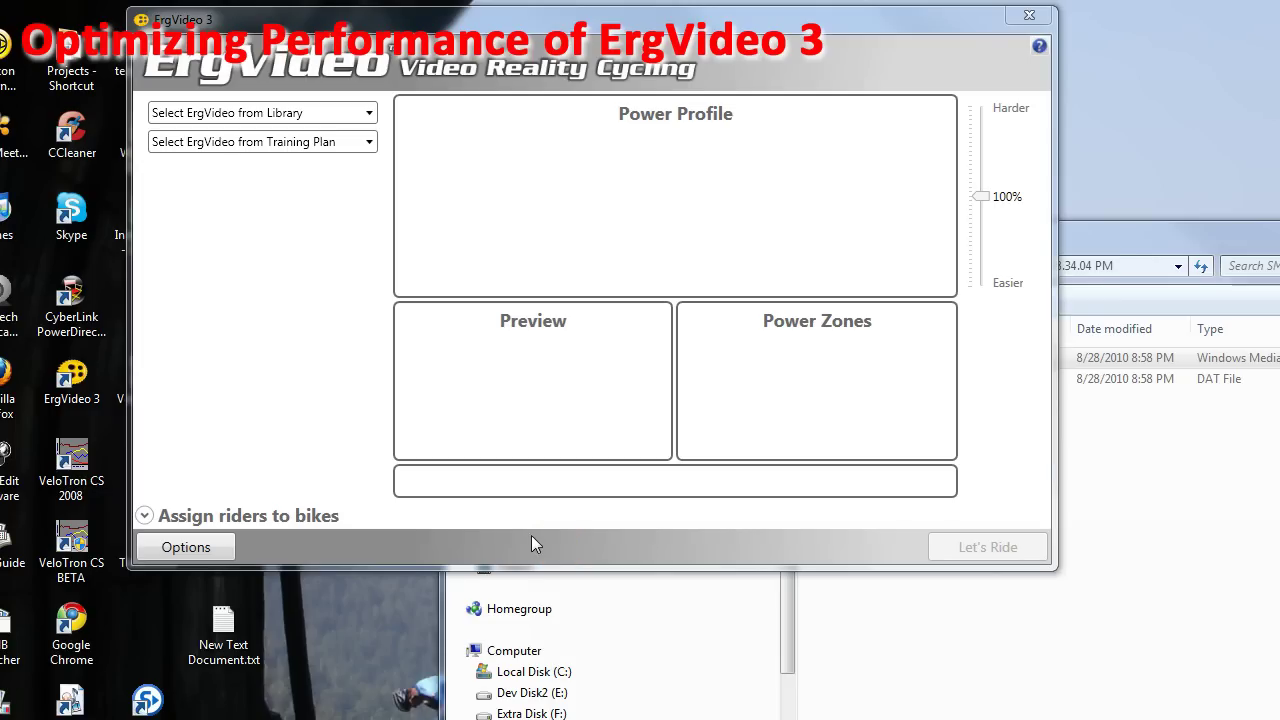
Choose the Hautacam ride from the ErgVideo library list.
{"action": "left_click", "coordinate": [263, 143]}
{"action": "left_click", "coordinate": [258, 130]}
{"action": "left_click", "coordinate": [257, 115]}
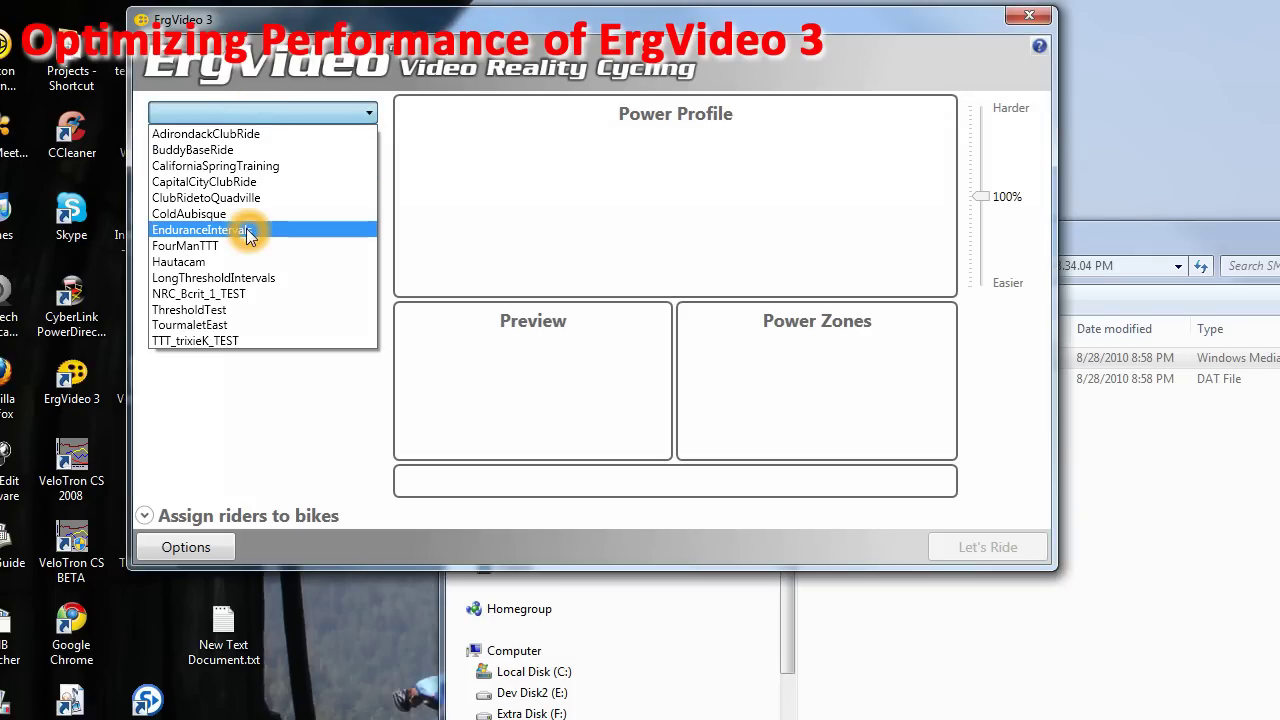
{"action": "left_click", "coordinate": [240, 261]}
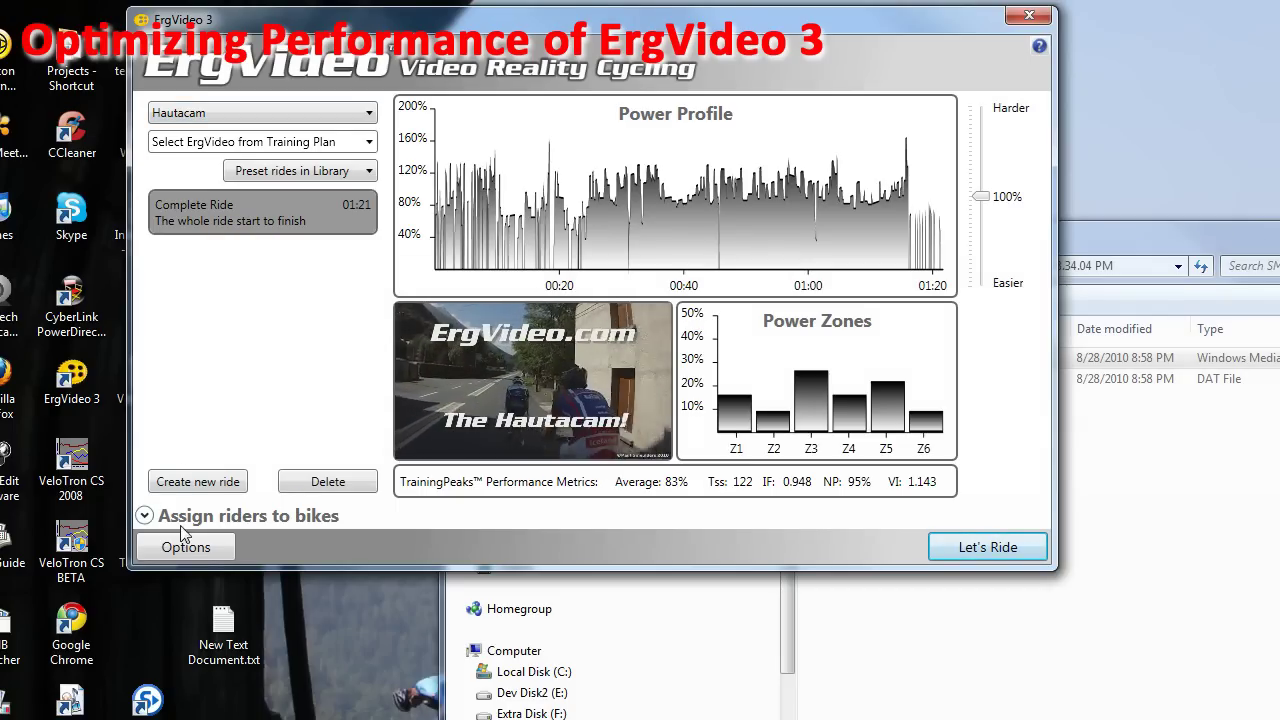
Start riding Hautacam with Let's Ride and confirm the manual trainers prompt.
{"action": "left_click", "coordinate": [146, 516]}
{"action": "left_click", "coordinate": [146, 516]}
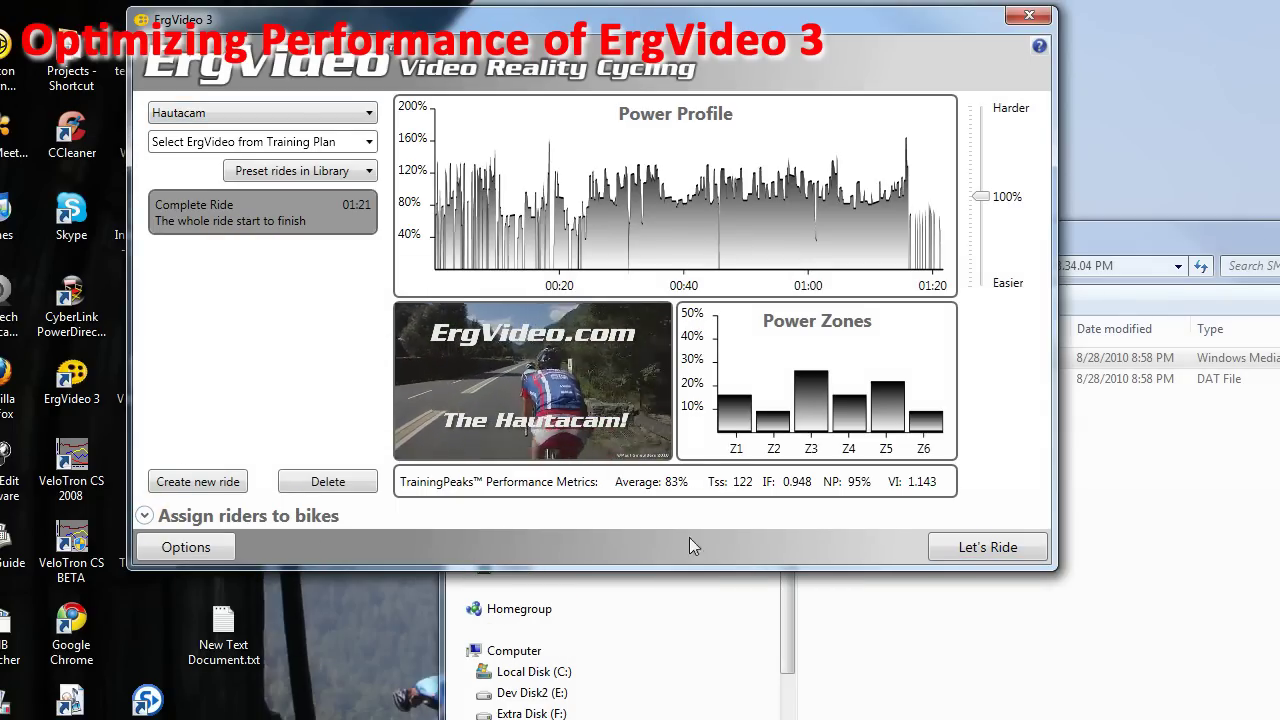
{"action": "left_click", "coordinate": [957, 547]}
{"action": "left_click", "coordinate": [953, 550]}
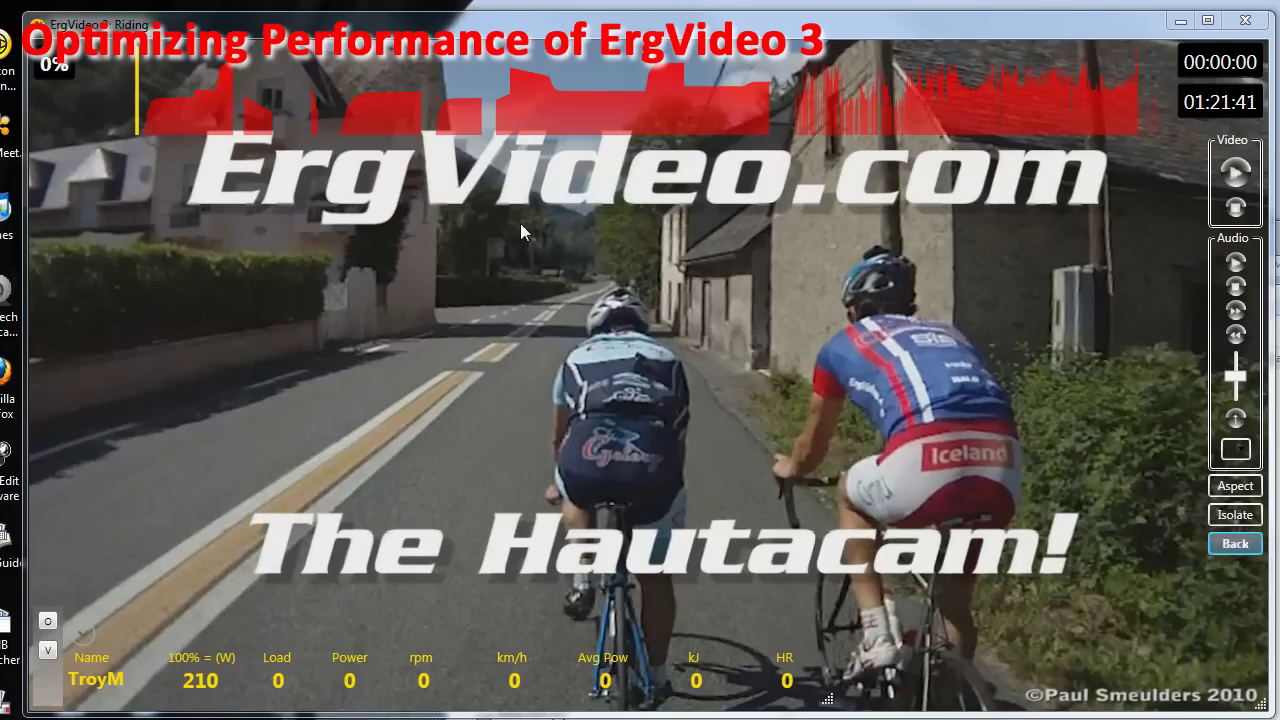
Isolate the red elevation profile into its own strip above the Hautacam footage.
{"action": "left_click", "coordinate": [264, 247]}
{"action": "left_click", "coordinate": [632, 114]}
{"action": "left_click", "coordinate": [731, 137]}
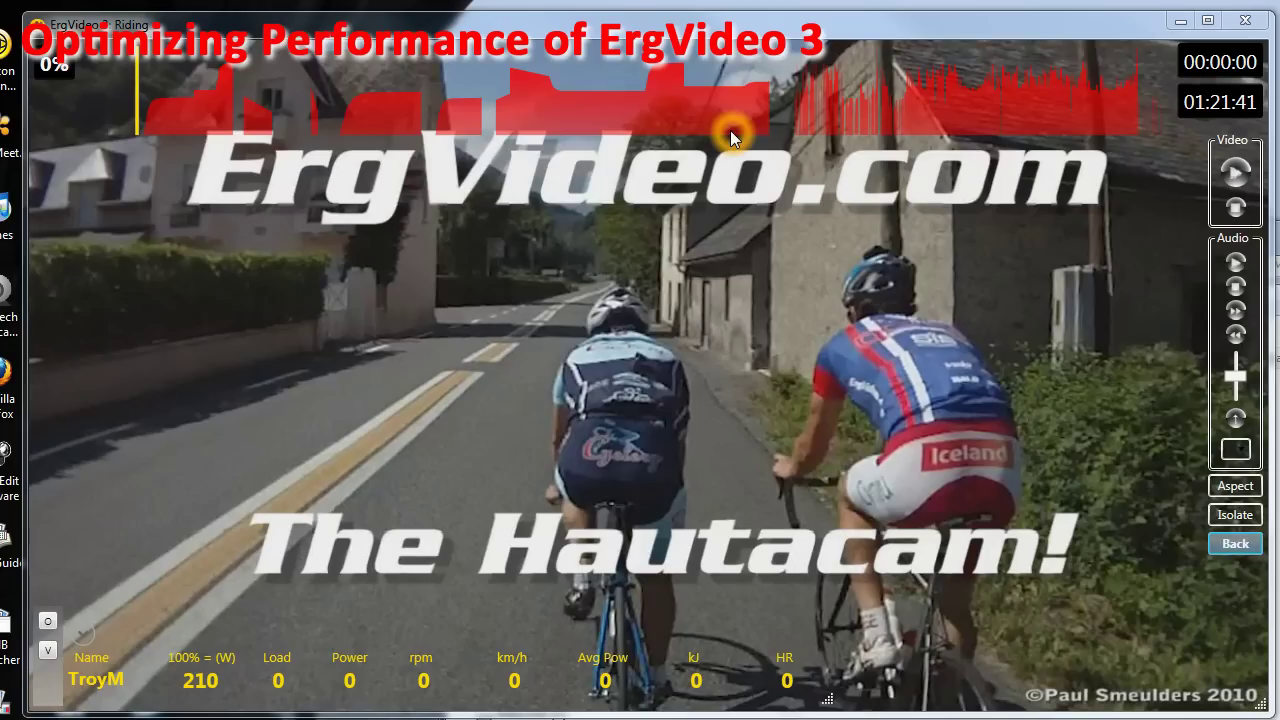
{"action": "left_click", "coordinate": [669, 133]}
{"action": "left_click", "coordinate": [1233, 518]}
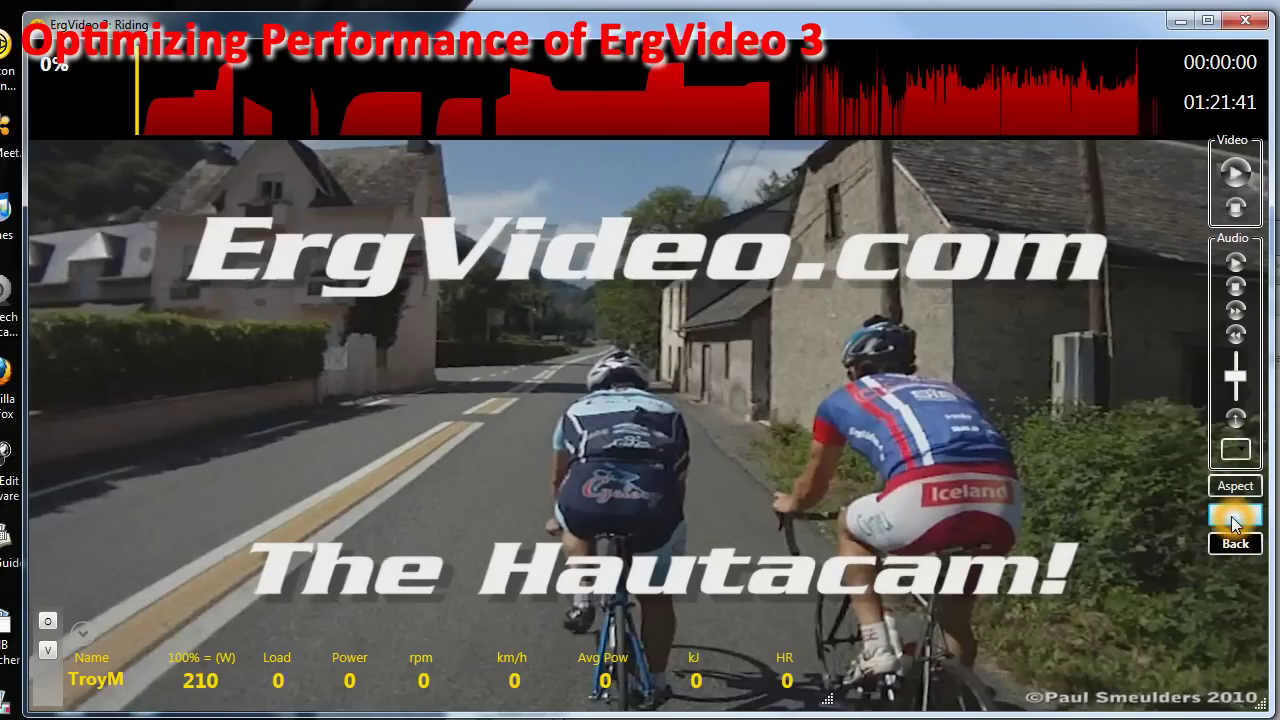
Resize the elevation profile strip and turn on Aspect so the video keeps its proportions.
{"action": "left_click", "coordinate": [633, 205]}
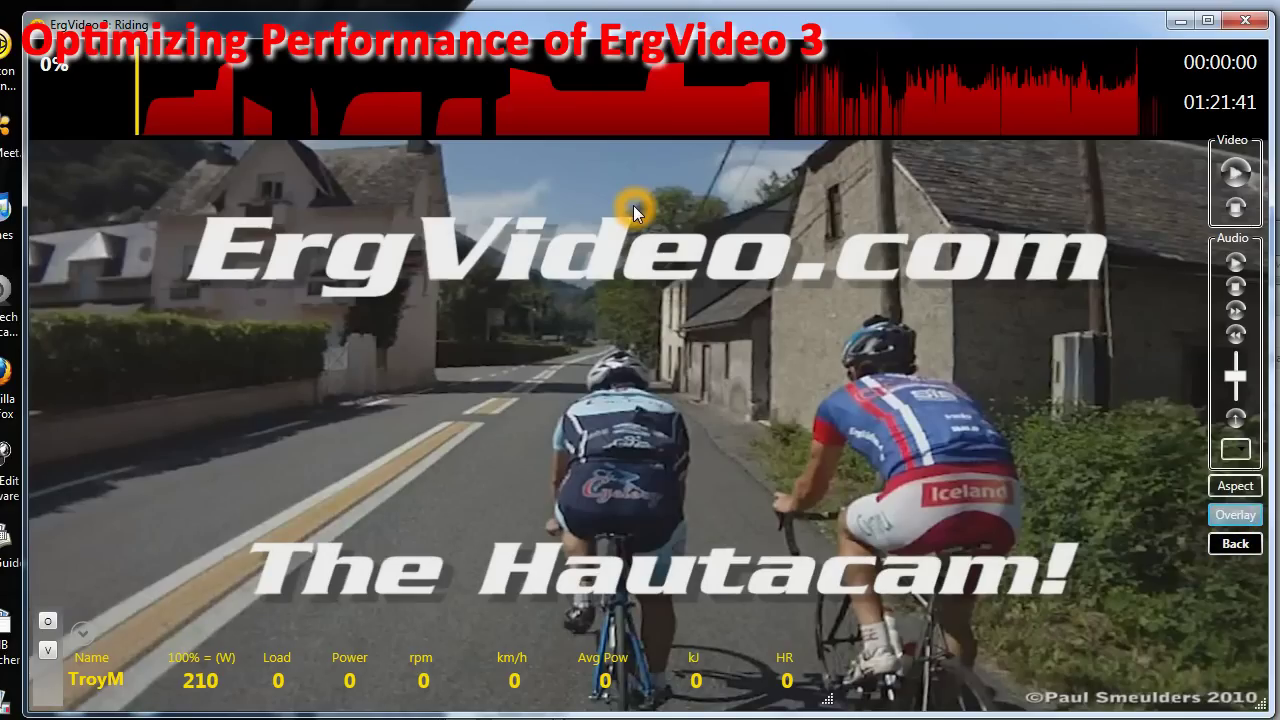
{"action": "left_click", "coordinate": [524, 115]}
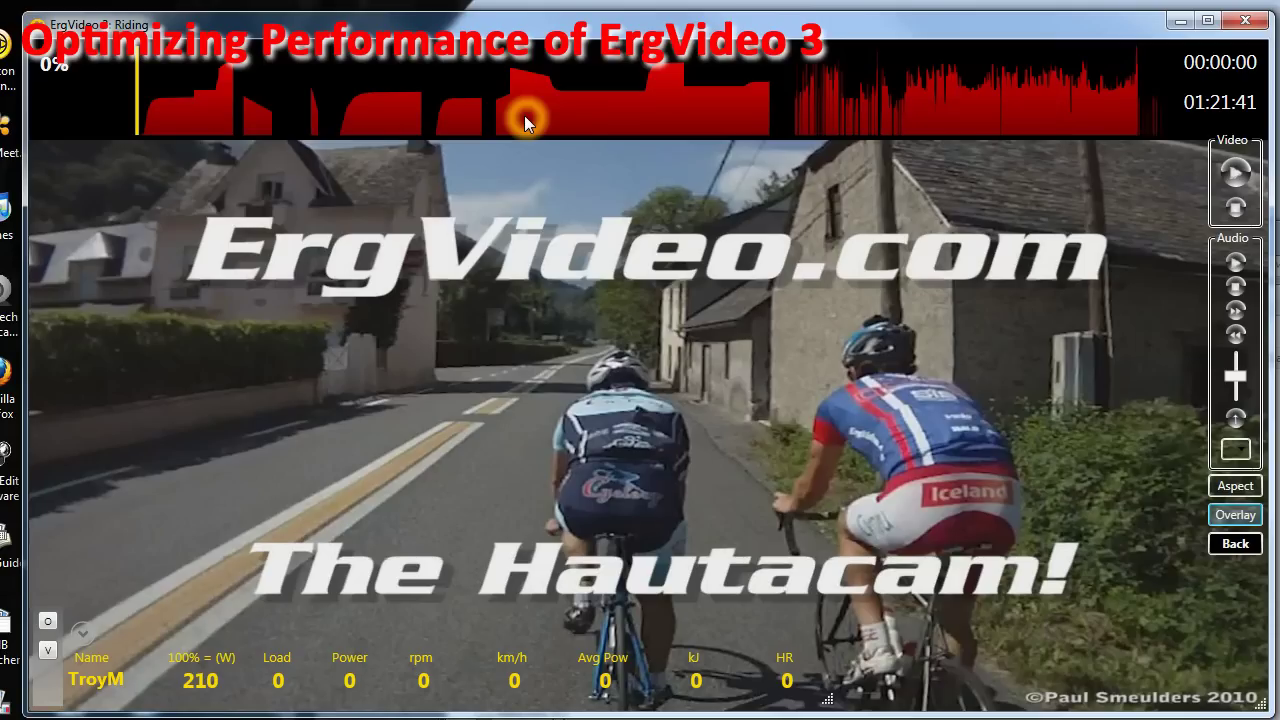
{"action": "left_click", "coordinate": [524, 147]}
{"action": "left_click", "coordinate": [524, 176]}
{"action": "left_click", "coordinate": [522, 112]}
{"action": "mouse_move", "coordinate": [758, 137]}
{"action": "left_mouse_down"}
{"action": "mouse_move", "coordinate": [760, 251]}
{"action": "mouse_move", "coordinate": [760, 130]}
{"action": "left_mouse_up"}
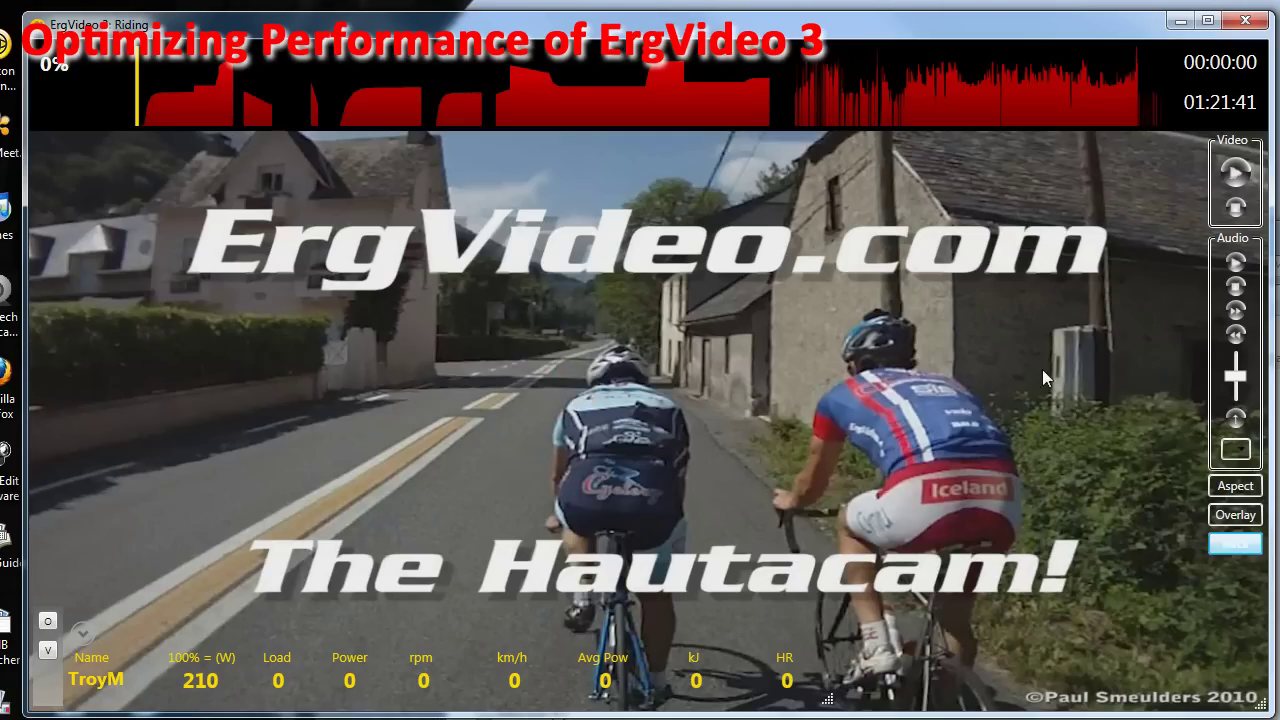
{"action": "left_click", "coordinate": [1216, 508]}
{"action": "left_click", "coordinate": [1238, 490]}
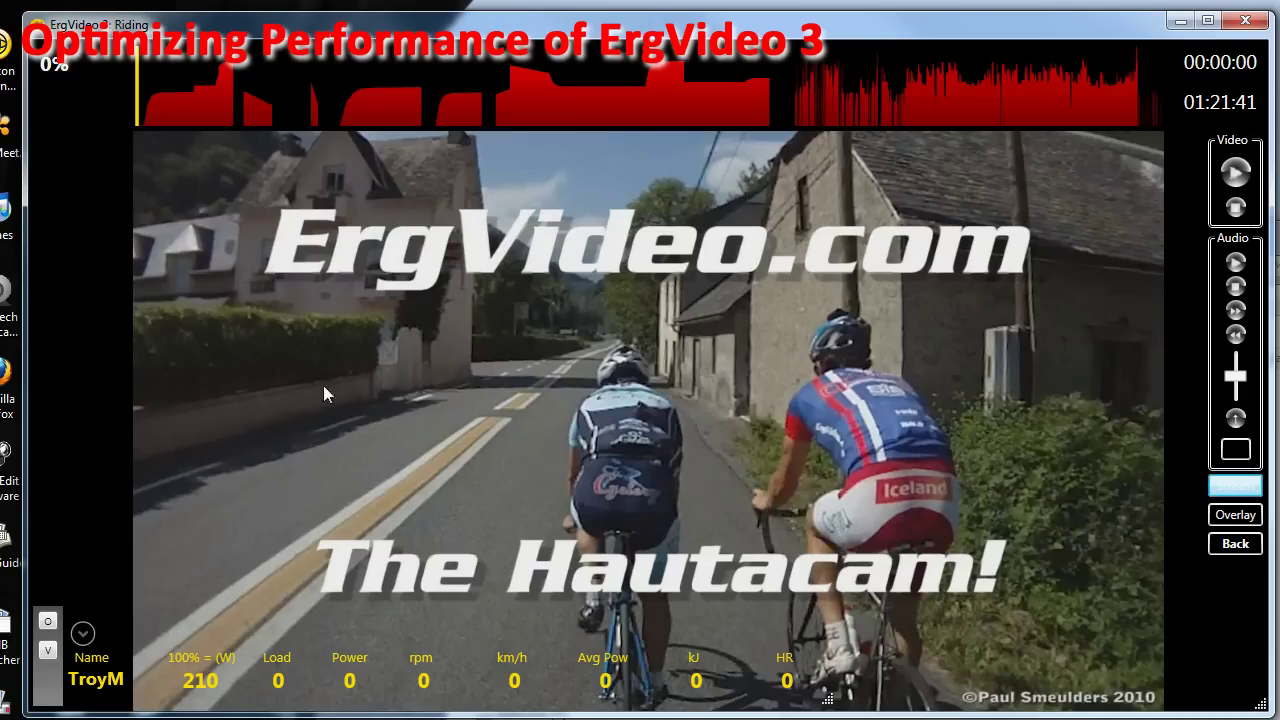
{"action": "left_click", "coordinate": [269, 455]}
{"action": "left_click", "coordinate": [1193, 677]}
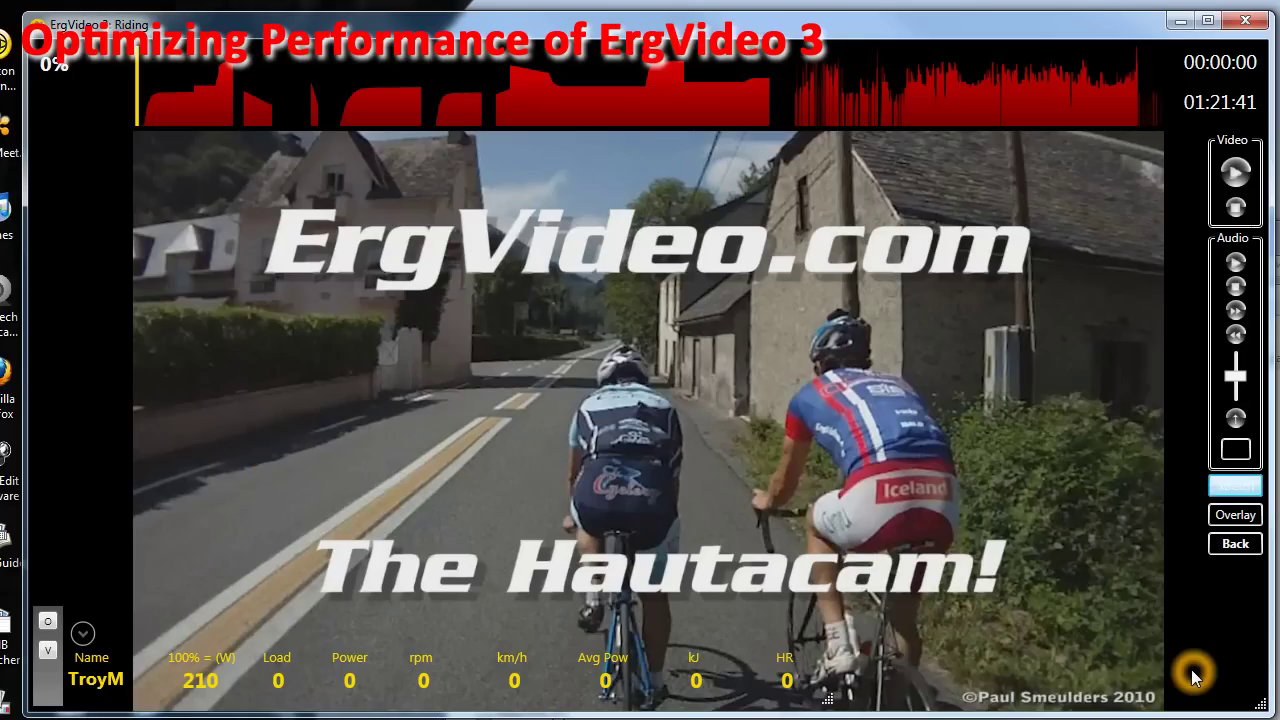
{"action": "left_click", "coordinate": [981, 459]}
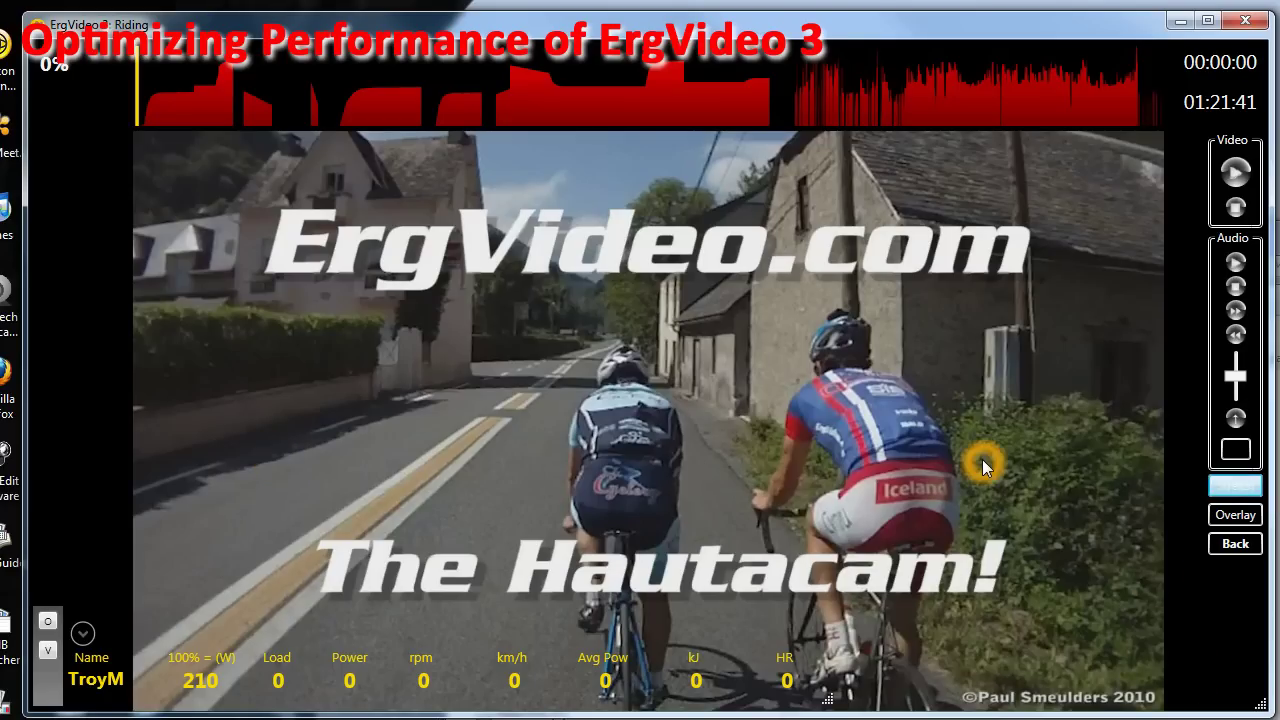
{"action": "left_click", "coordinate": [1083, 510]}
{"action": "left_click", "coordinate": [533, 156]}
{"action": "left_click", "coordinate": [765, 310]}
{"action": "left_click", "coordinate": [806, 331]}
{"action": "left_click", "coordinate": [1188, 601]}
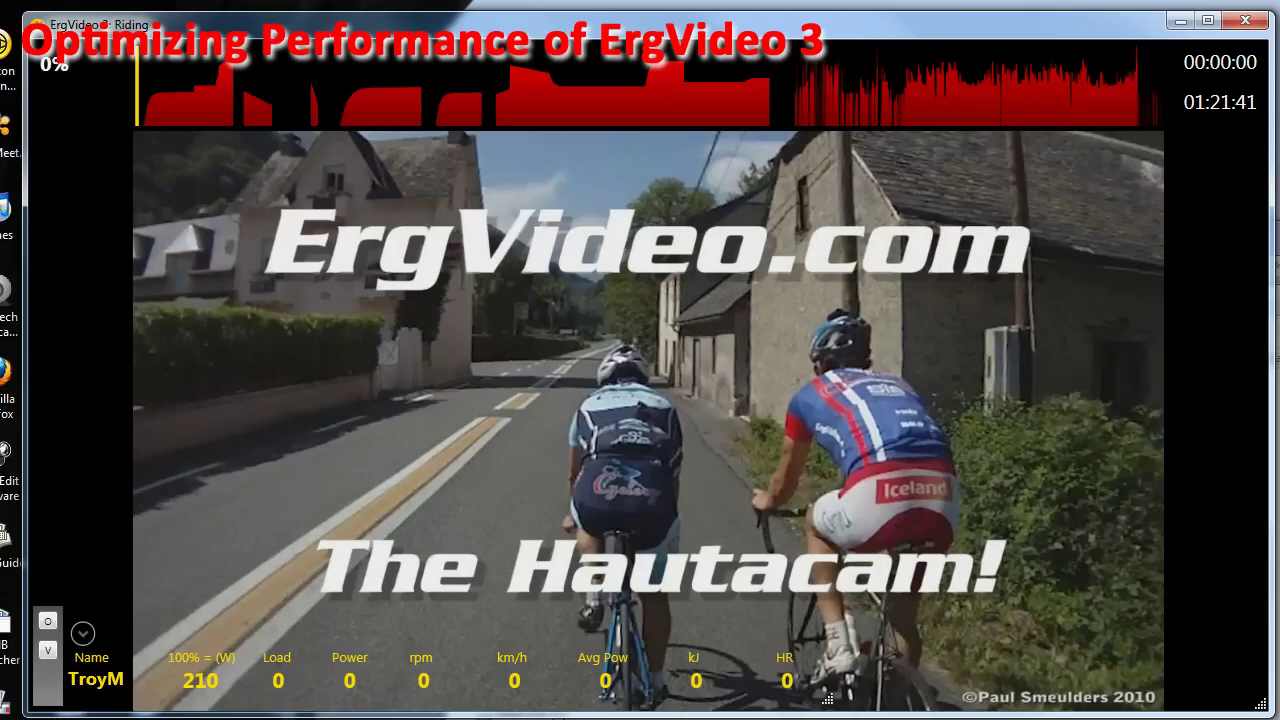
{"action": "left_click", "coordinate": [1228, 600]}
{"action": "left_click", "coordinate": [1210, 600]}
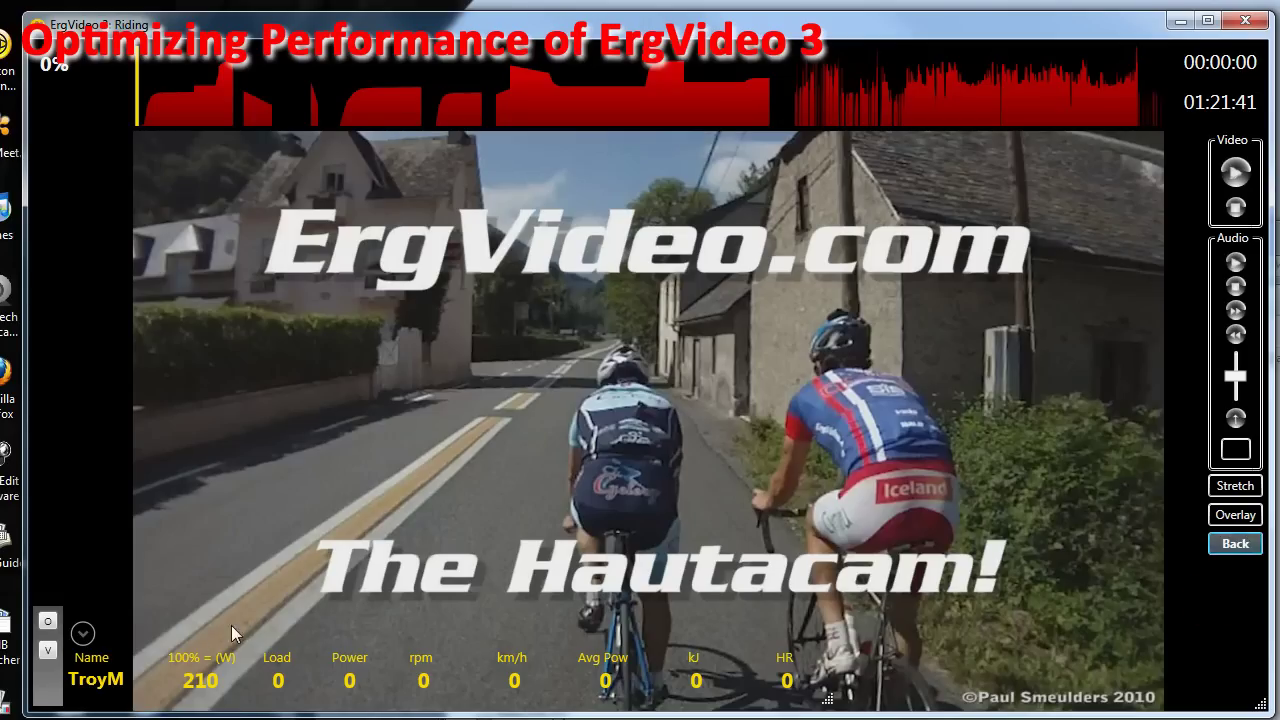
{"action": "left_click", "coordinate": [50, 688]}
Make the rider data bar opaque, nudge it, and shorten the riding window above it.
{"action": "left_click", "coordinate": [207, 616]}
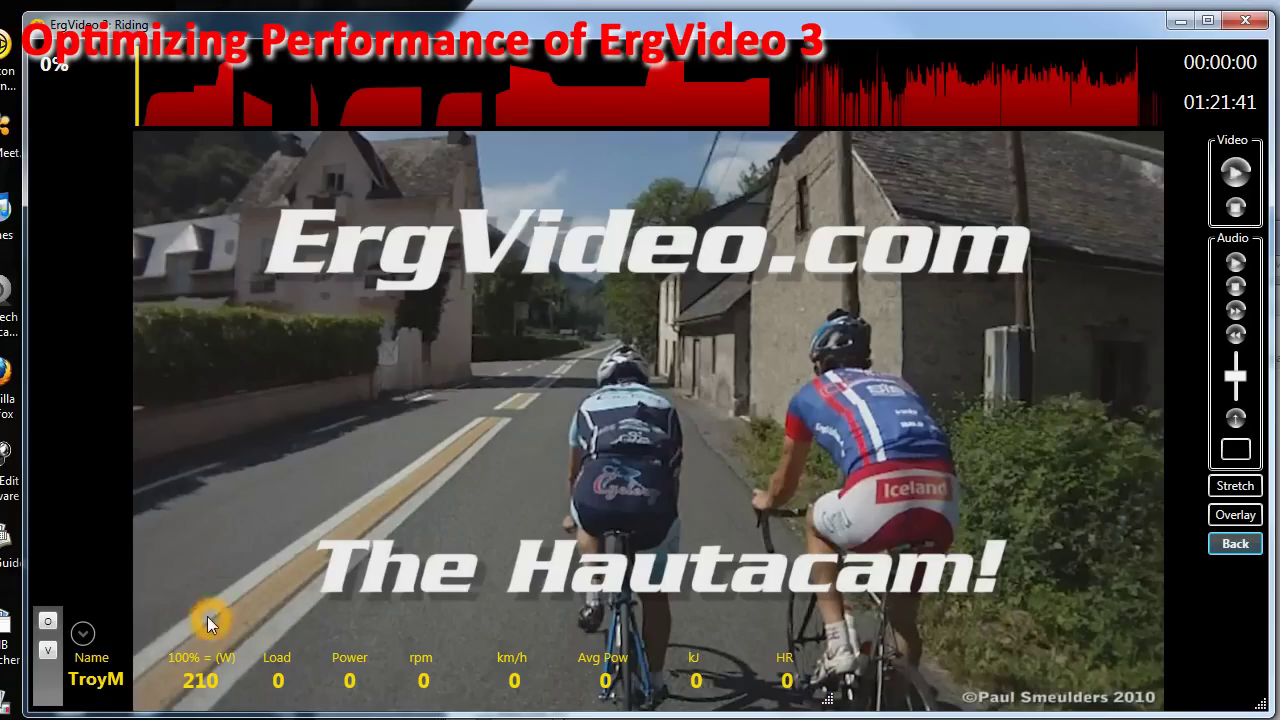
{"action": "left_click", "coordinate": [47, 621]}
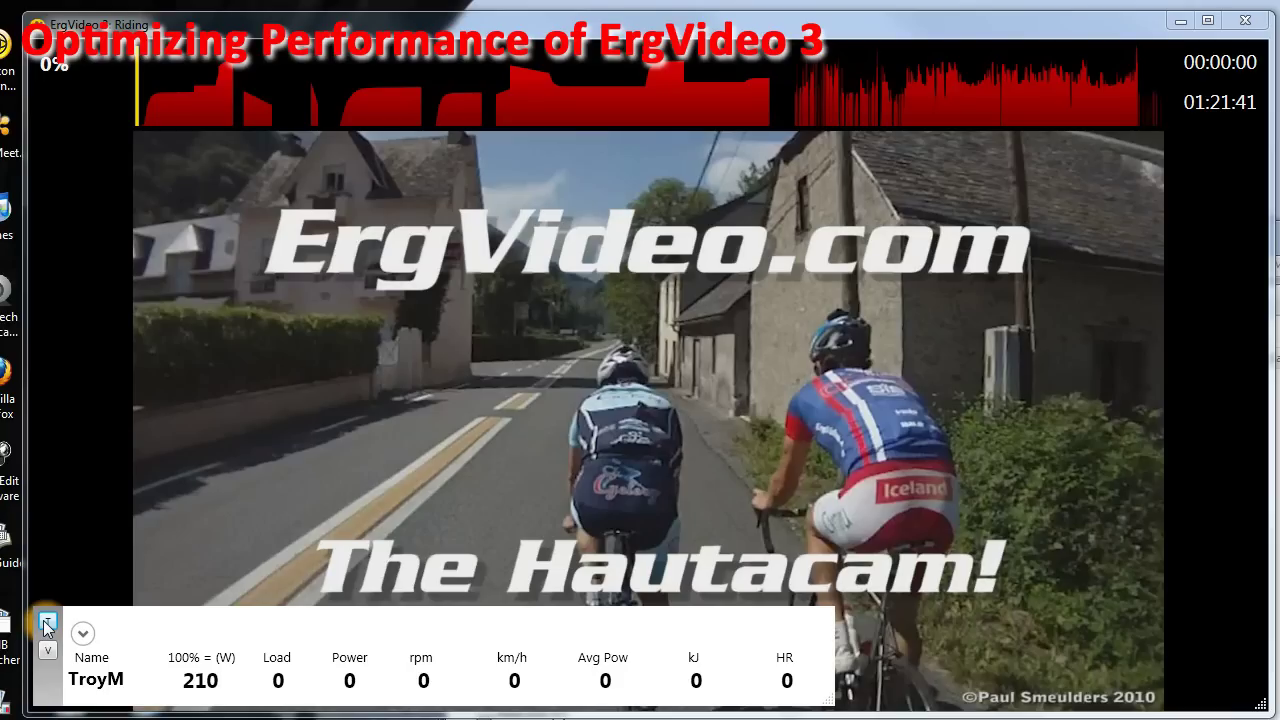
{"action": "left_click_drag", "start_coordinate": [58, 683], "coordinate": [102, 682]}
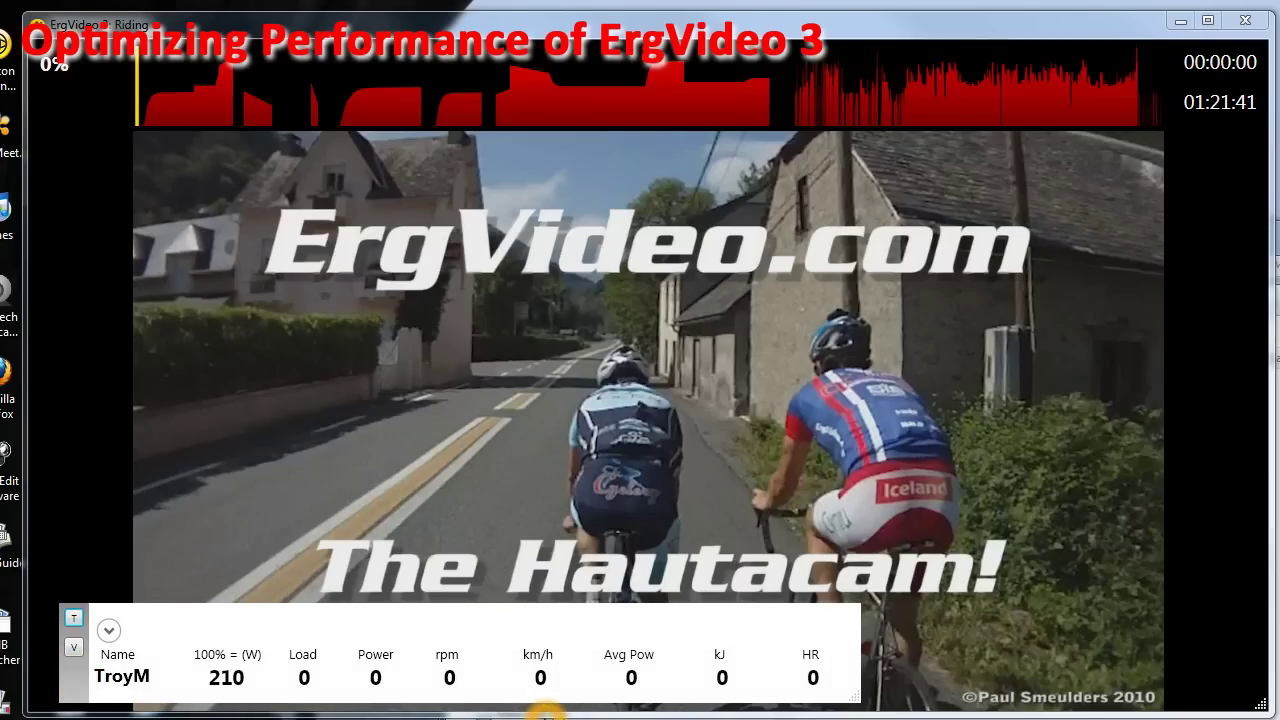
{"action": "left_click_drag", "start_coordinate": [546, 710], "coordinate": [543, 584]}
{"action": "left_click_drag", "start_coordinate": [77, 685], "coordinate": [27, 690]}
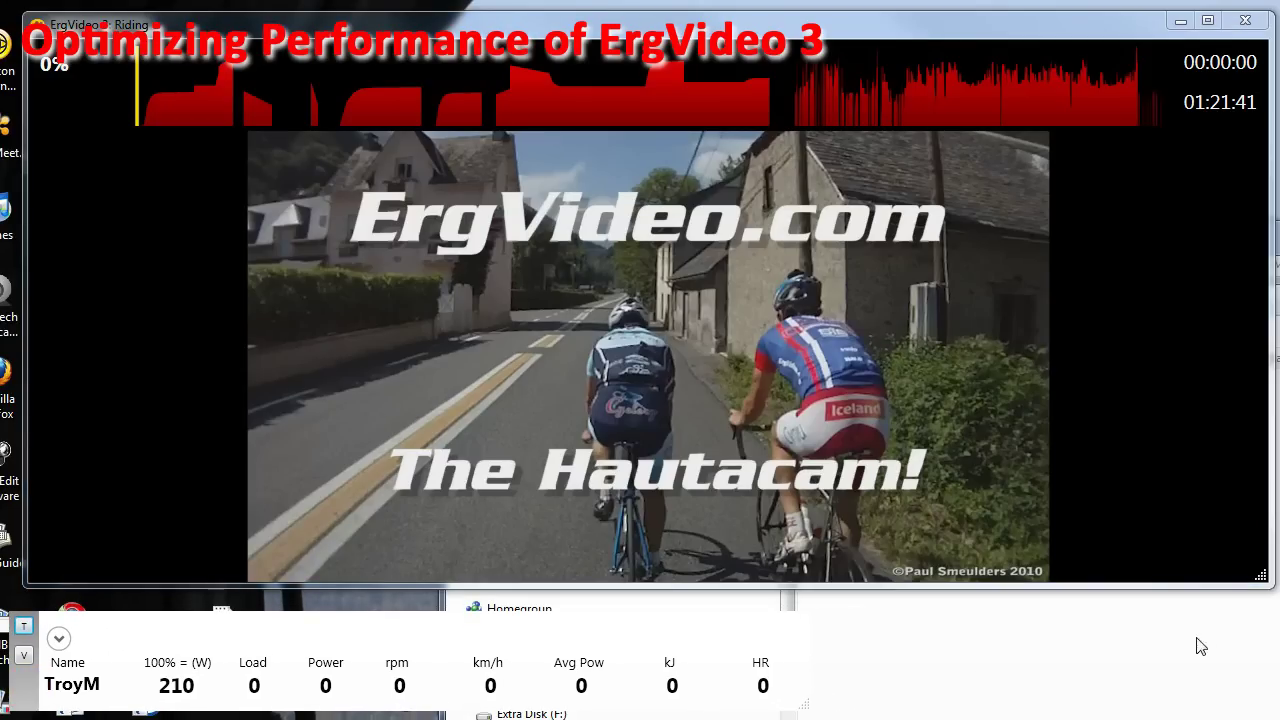
Enlarge the riding window taller and leftward, with the data panel right beneath it.
{"action": "mouse_move", "coordinate": [1262, 580]}
{"action": "left_mouse_down"}
{"action": "mouse_move", "coordinate": [1246, 603]}
{"action": "mouse_move", "coordinate": [1260, 605]}
{"action": "left_mouse_up"}
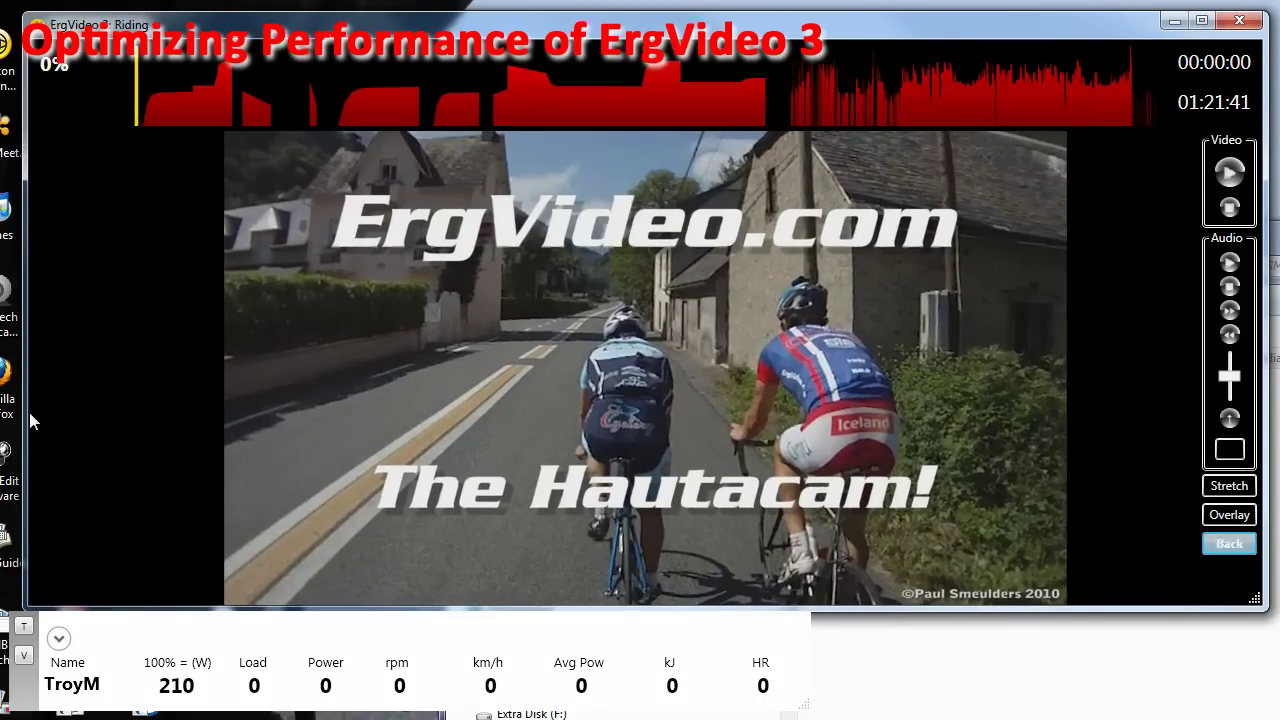
{"action": "left_click_drag", "start_coordinate": [25, 410], "coordinate": [9, 410]}
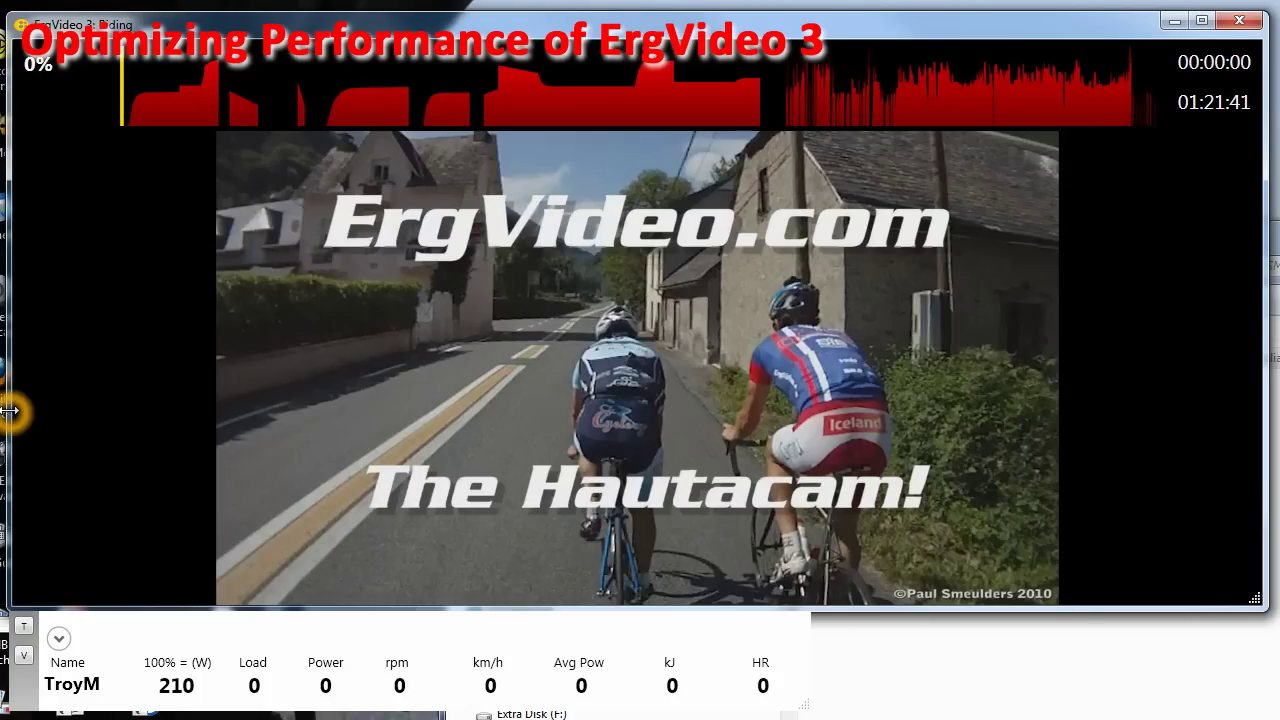
{"action": "mouse_move", "coordinate": [27, 687]}
{"action": "left_mouse_down"}
{"action": "mouse_move", "coordinate": [34, 648]}
{"action": "mouse_move", "coordinate": [28, 686]}
{"action": "left_mouse_up"}
Start the Hautacam video playing so the ride timer runs.
{"action": "mouse_move", "coordinate": [997, 565]}
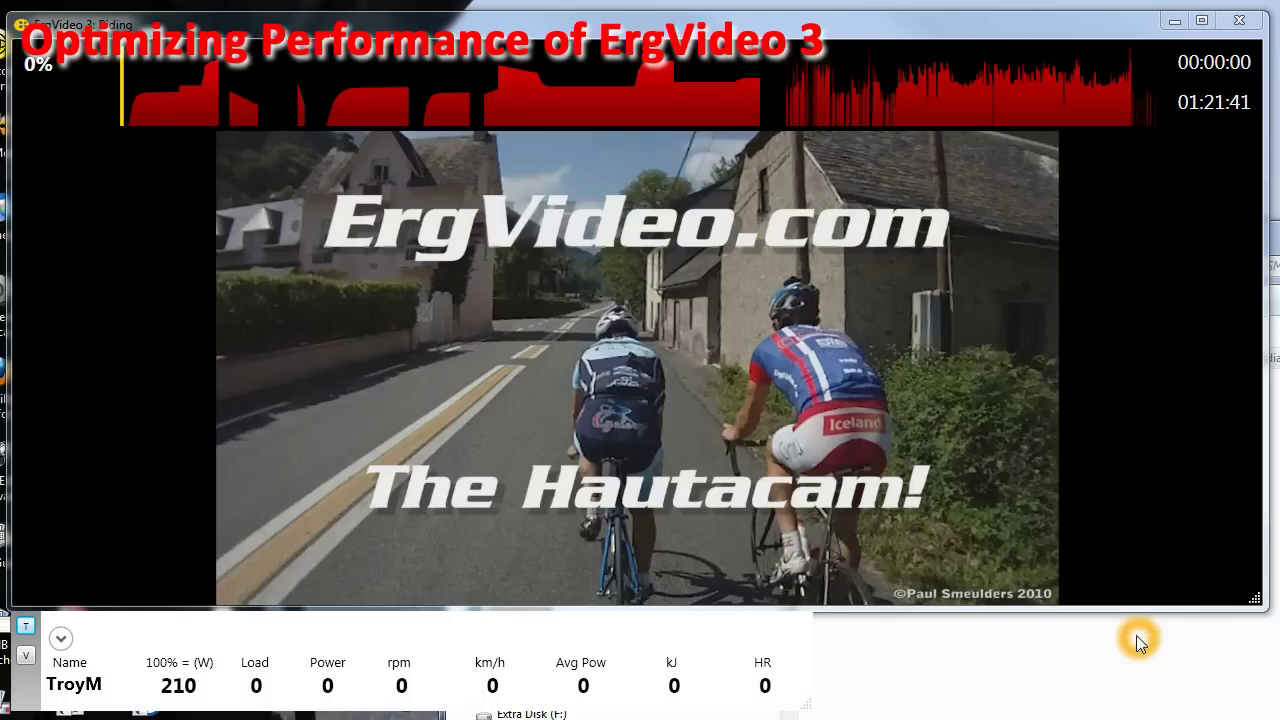
{"action": "mouse_move", "coordinate": [1177, 490]}
{"action": "left_click", "coordinate": [1230, 178]}
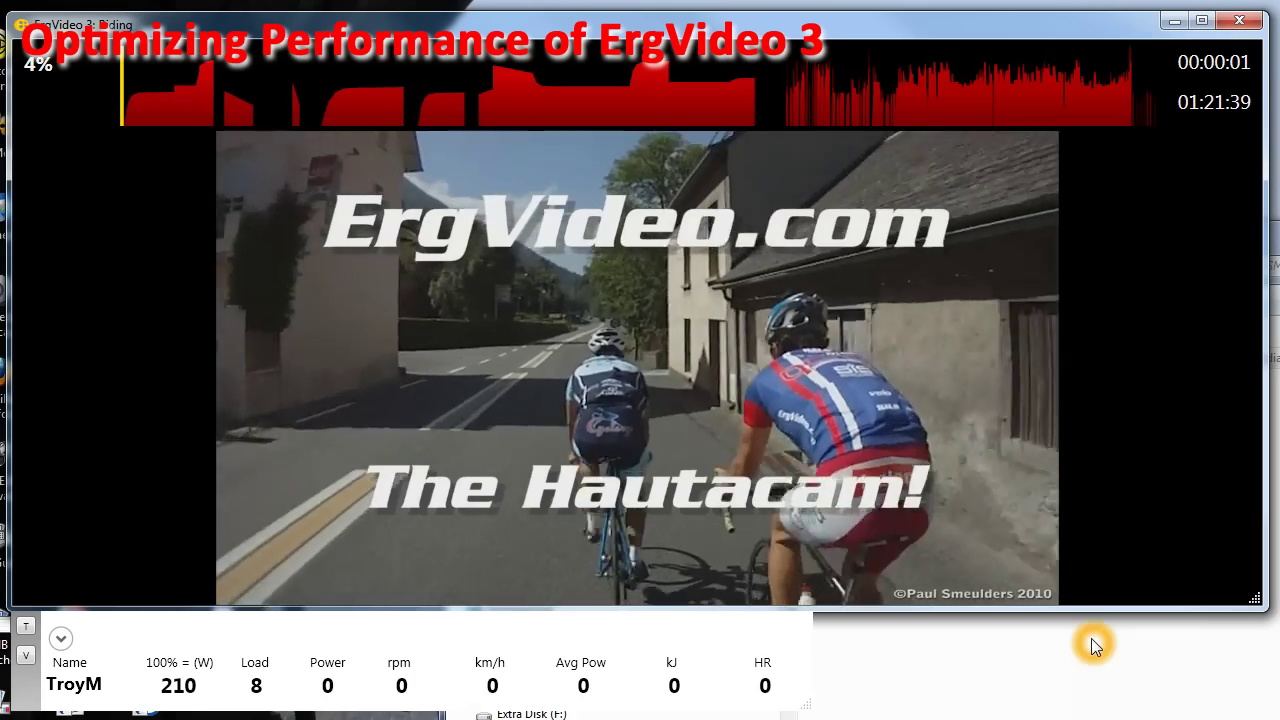